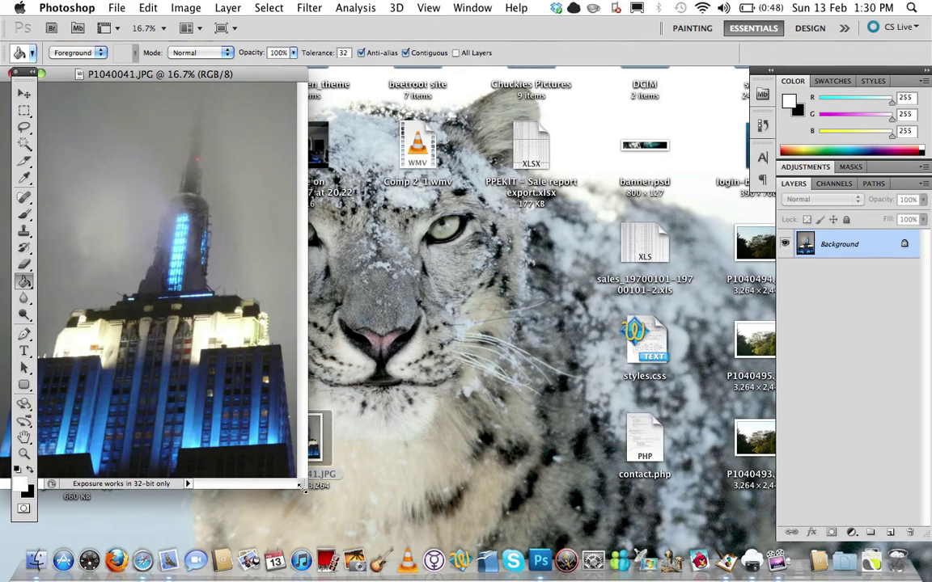
Step: Enlarge the P1040041.JPG document window until it fills the Photoshop workspace
drag(301, 486, 769, 542)
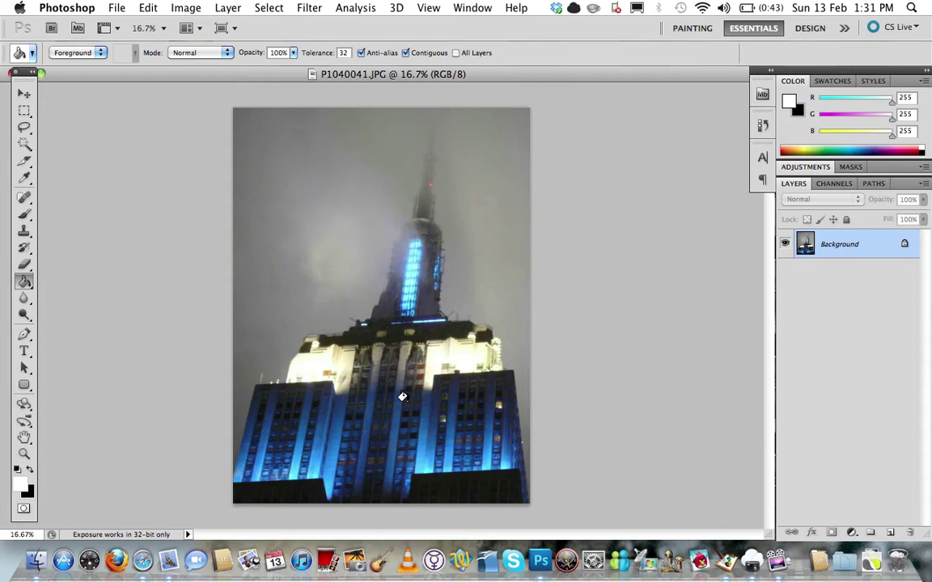
Step: Convert the Background into Layer 0 and marquee a square over the photo's bottom-right corner
double_click(900, 254)
click(590, 228)
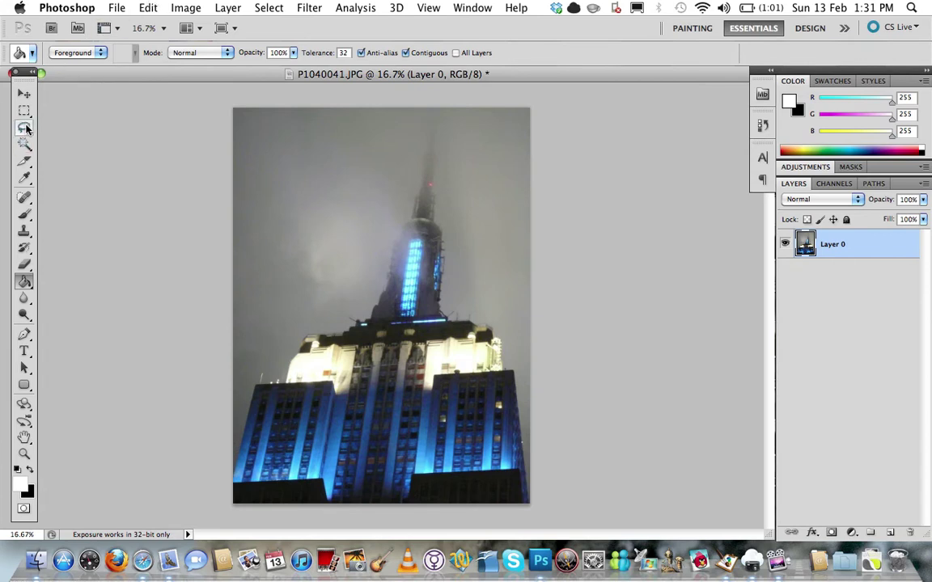
click(24, 112)
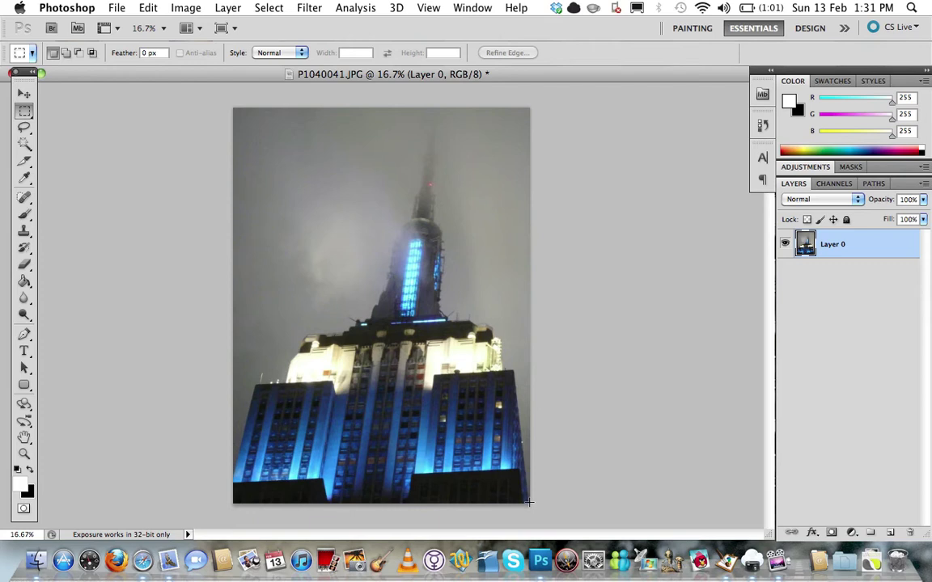
drag(527, 502, 358, 362)
drag(358, 361, 358, 361)
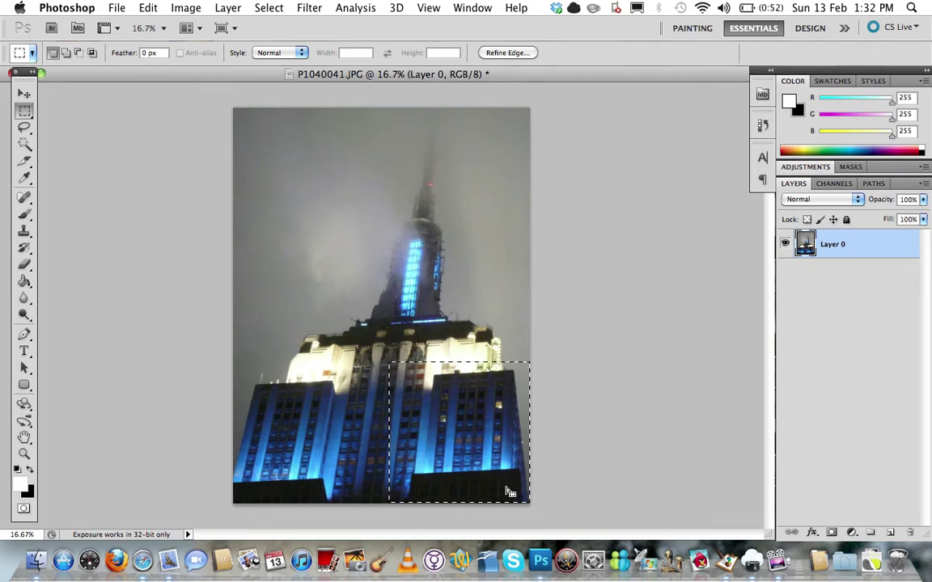
Step: Warp the selected corner, pulling its bottom-right handle up and left into a page curl
click(146, 8)
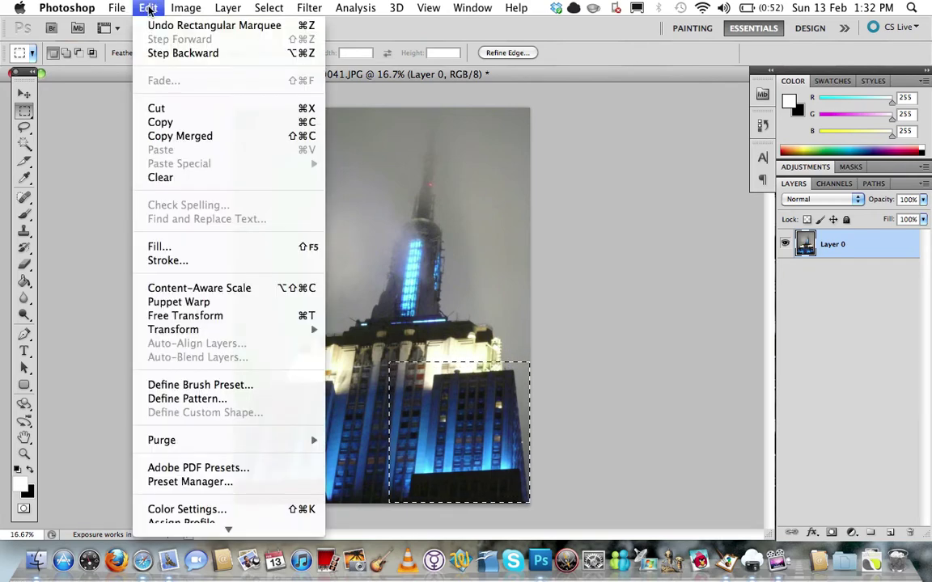
mouse_move(174, 329)
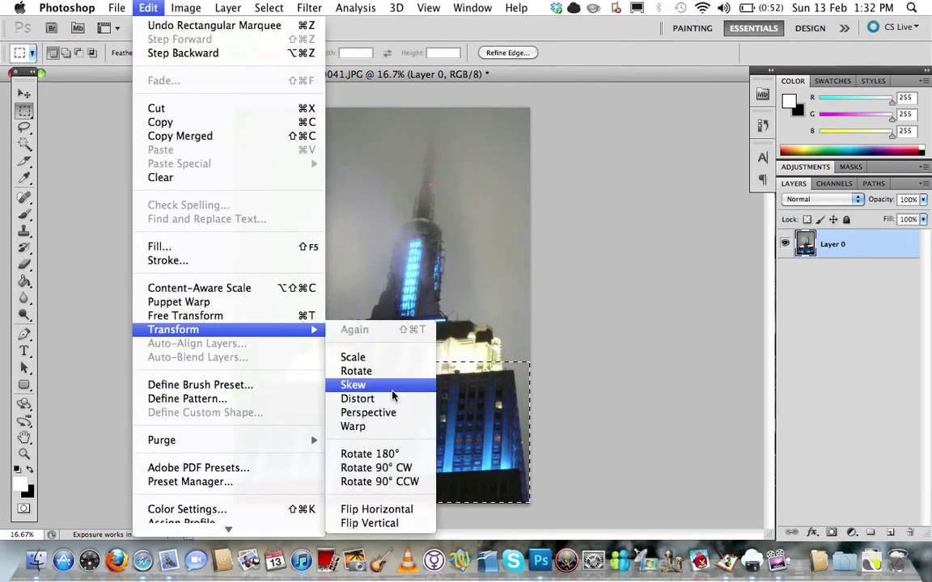
click(353, 427)
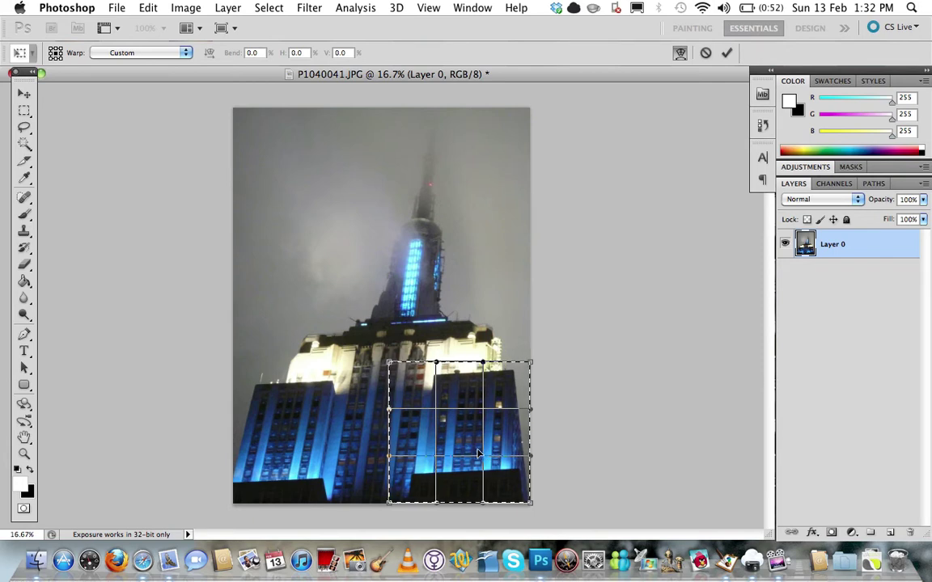
drag(531, 508, 468, 444)
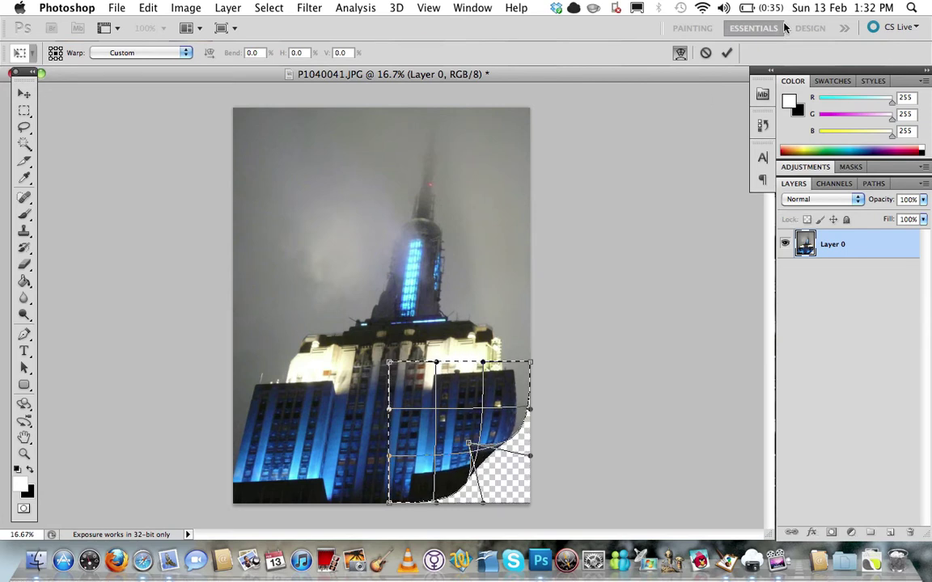
Step: Commit the warp, deselect, and scroll to a close view of the curled corner
click(726, 54)
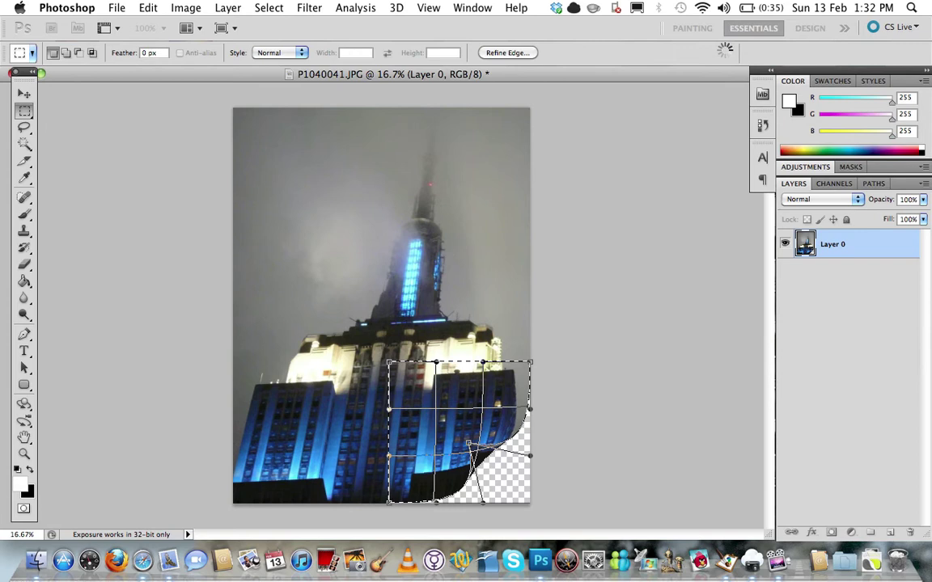
click(436, 438)
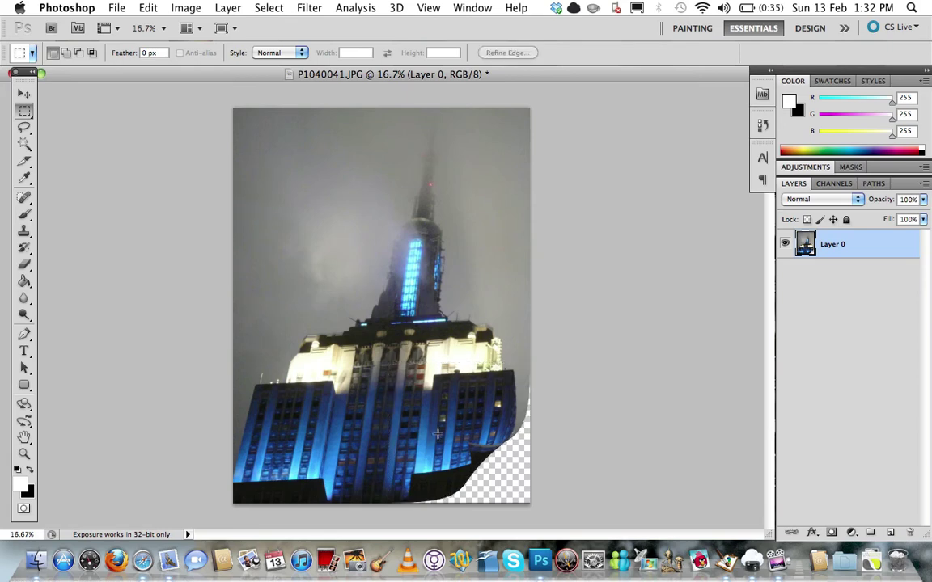
scroll(437, 435, up, 5)
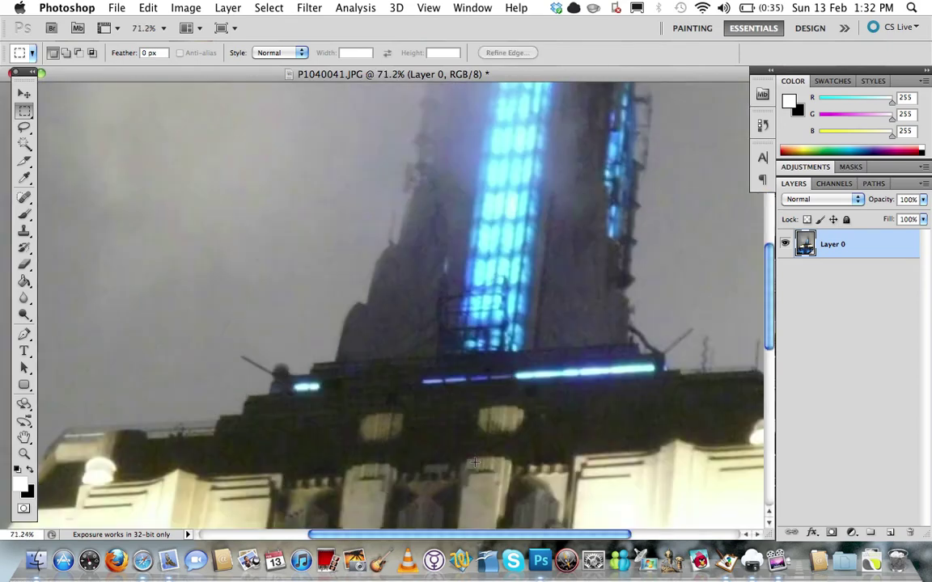
scroll(475, 462, down, 10)
scroll(475, 462, right, 5)
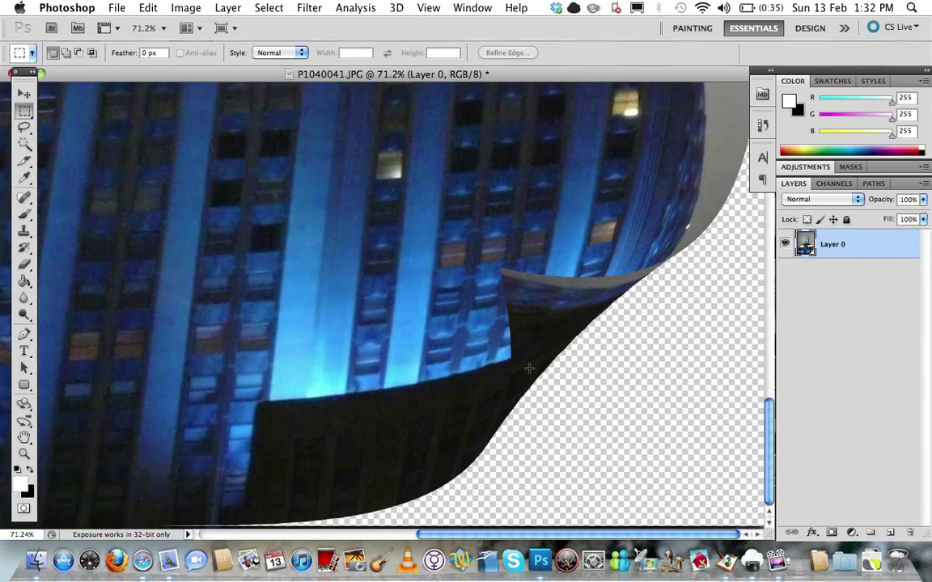
scroll(532, 368, up, 3)
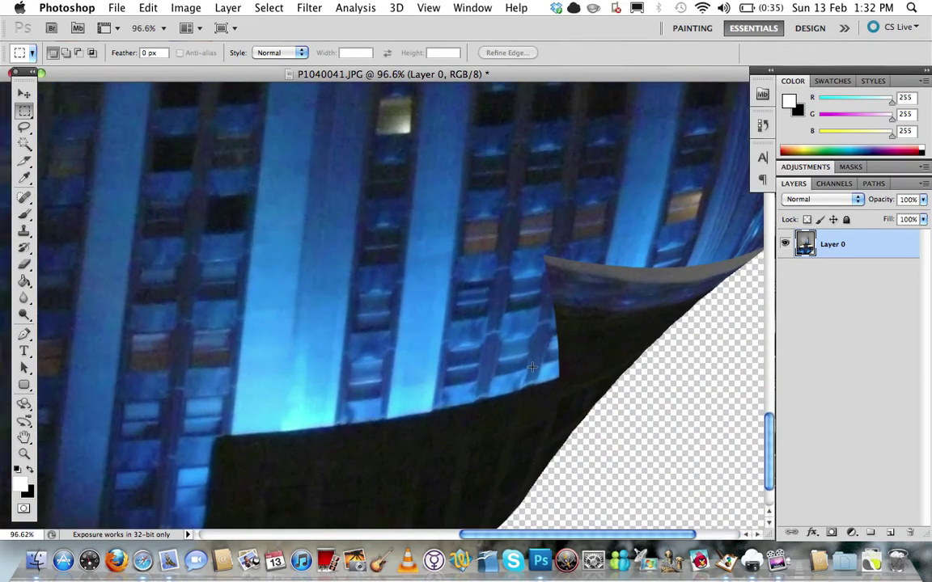
scroll(450, 269, right, 2)
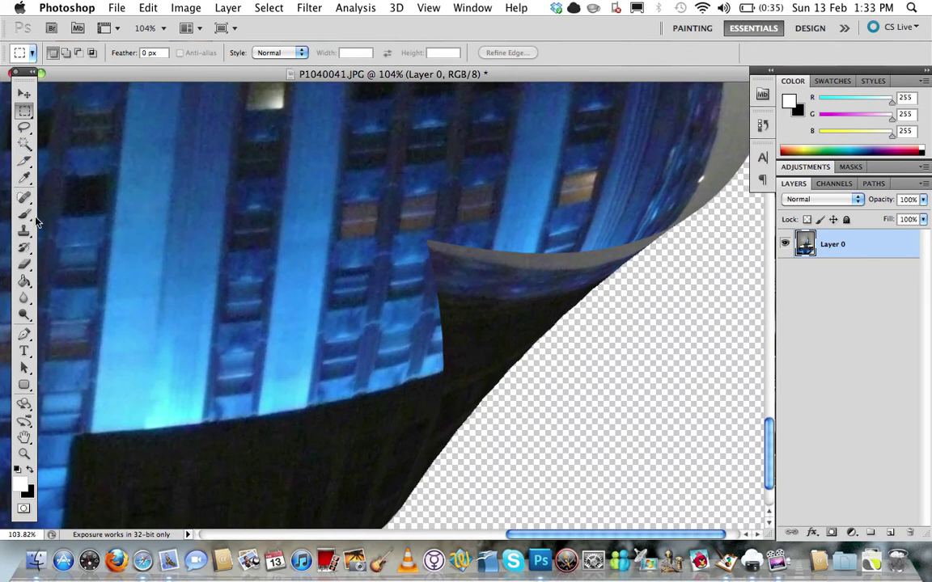
Step: With the Pen tool, place anchor points up the curl's lower edge to its tip
click(23, 336)
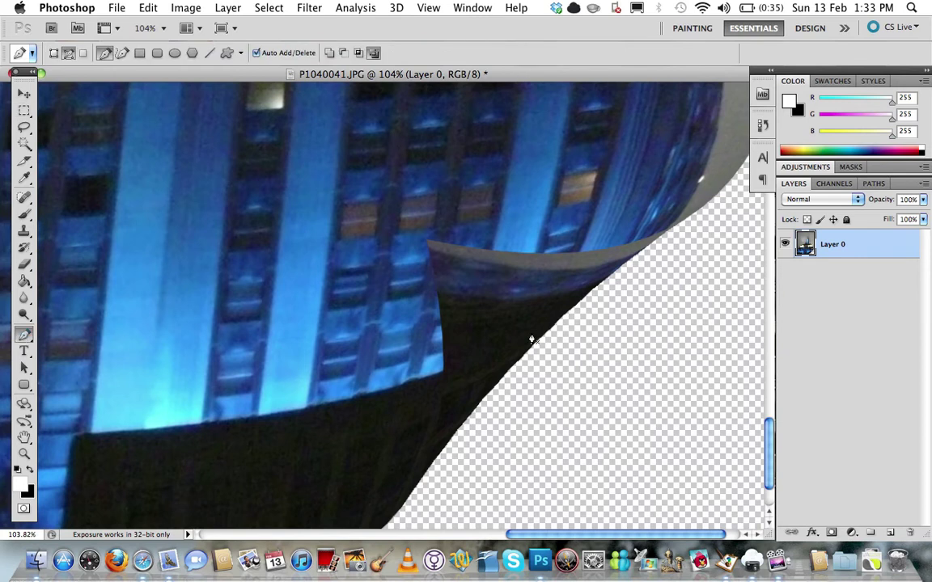
click(436, 455)
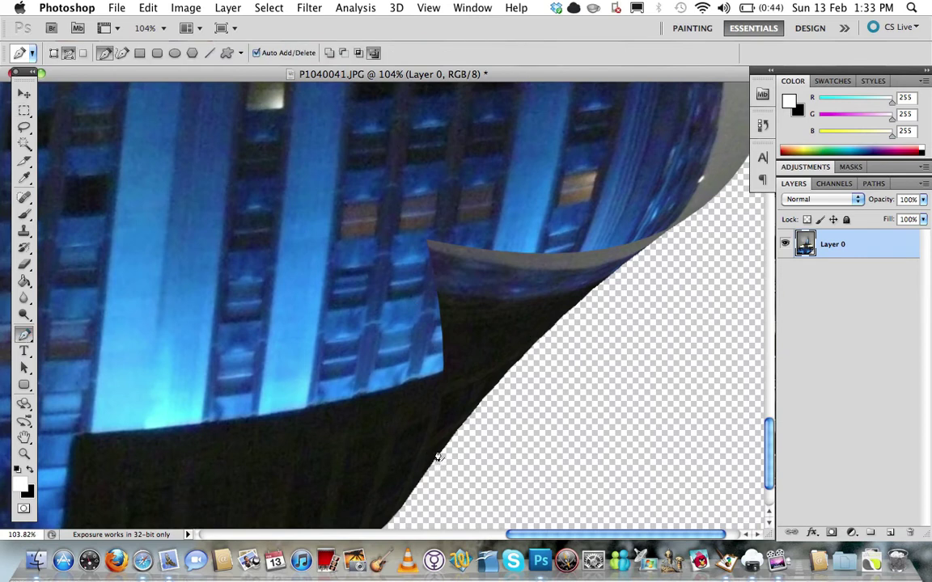
click(468, 419)
click(500, 382)
click(536, 343)
click(574, 306)
click(597, 289)
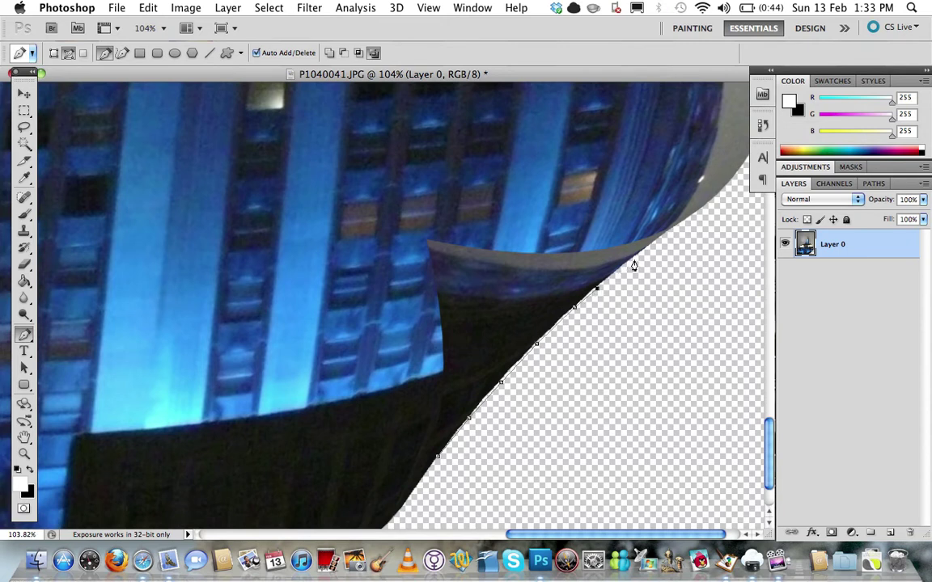
click(634, 260)
click(655, 242)
click(672, 228)
Step: Trace the flap's top and left edges to close the path, then add Layer 1
click(648, 241)
click(602, 246)
click(548, 252)
click(426, 240)
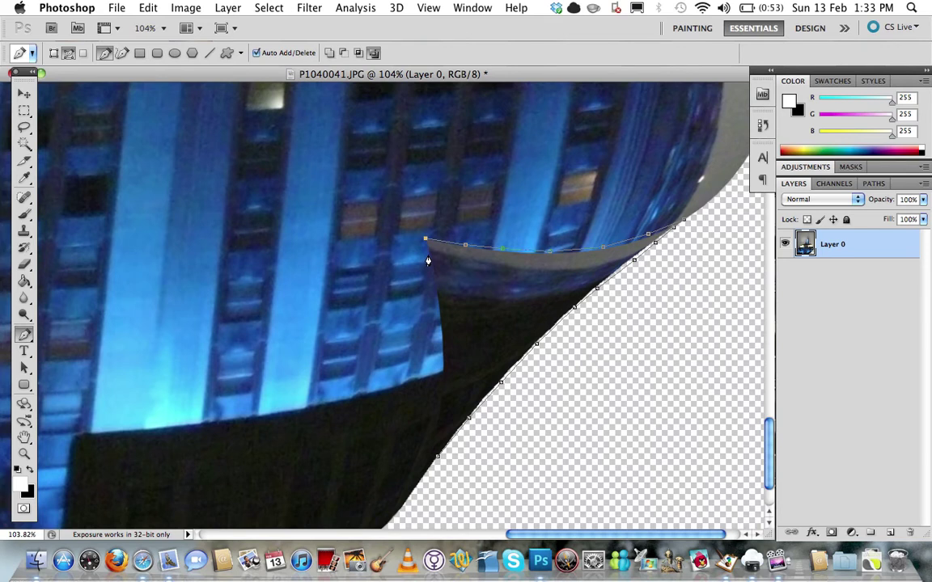
click(427, 255)
click(435, 289)
click(440, 327)
click(437, 457)
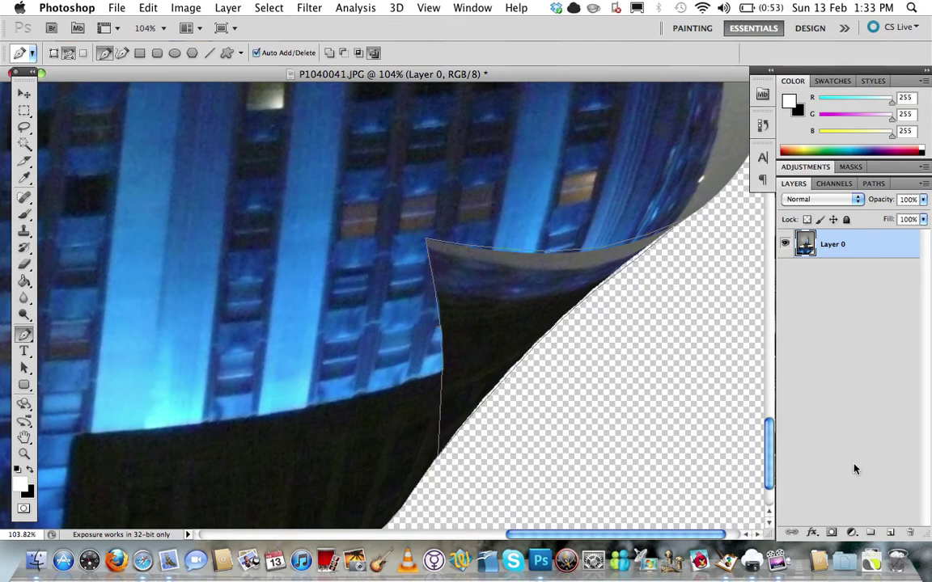
click(889, 534)
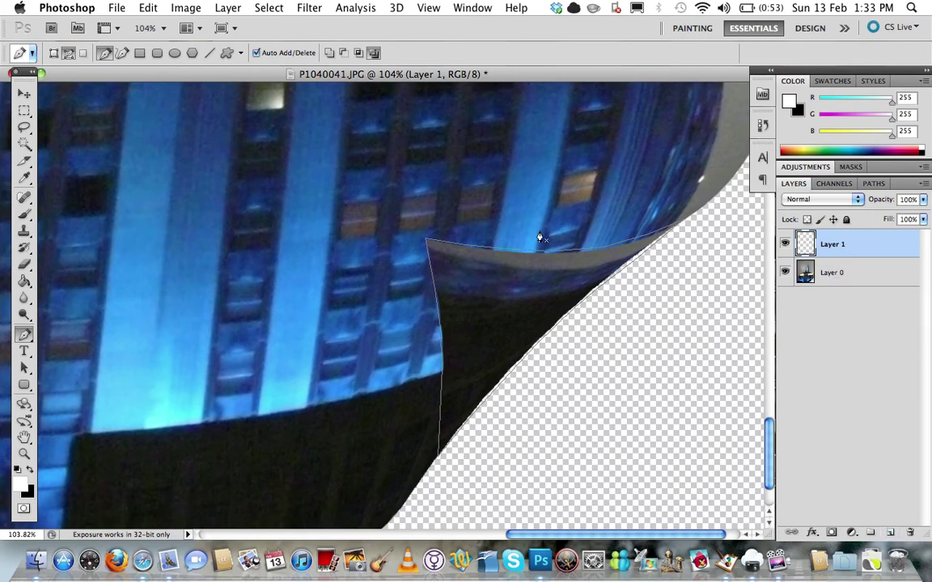
Step: Turn the traced flap path into a selection with no feathering
right_click(459, 299)
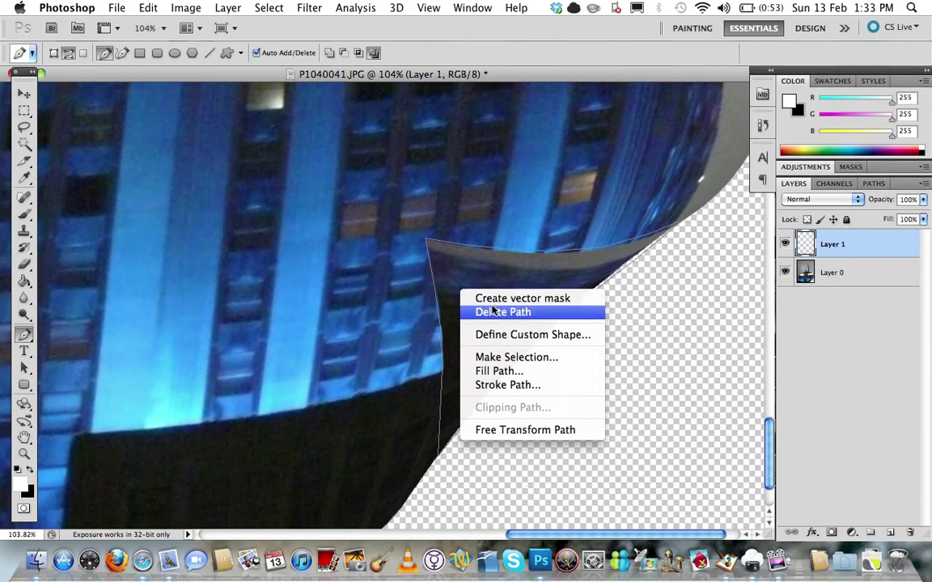
click(512, 359)
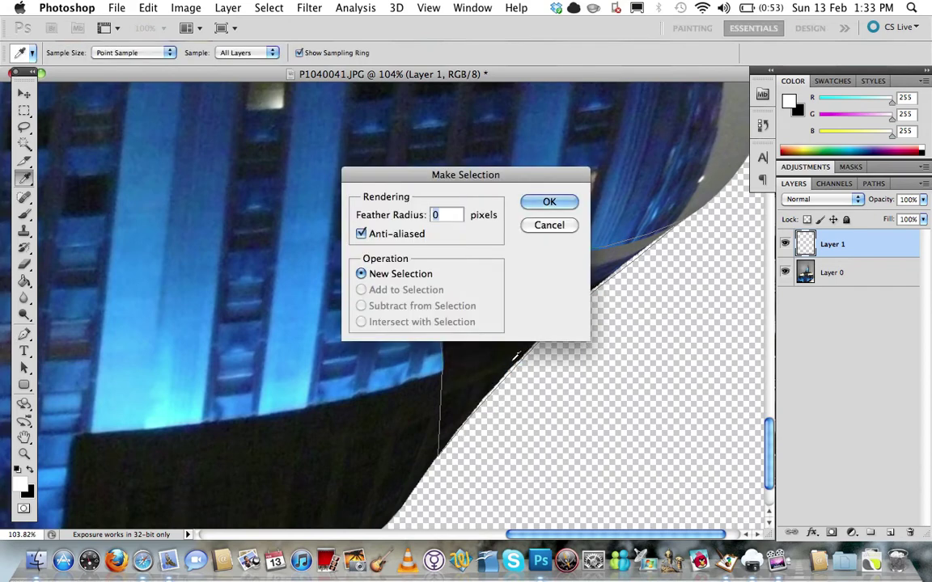
click(548, 203)
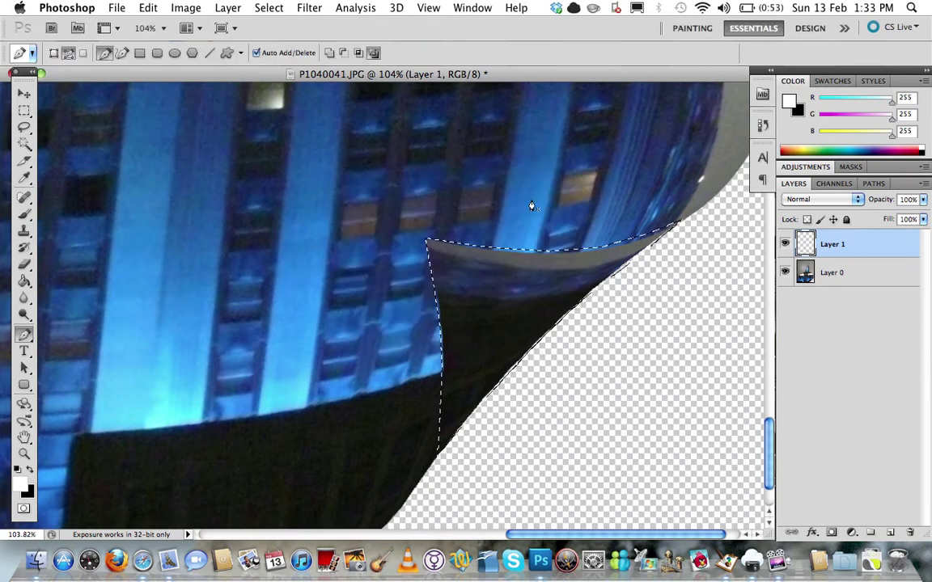
Step: Paint-bucket the flap white, deselect, and fit the whole image on screen
click(24, 281)
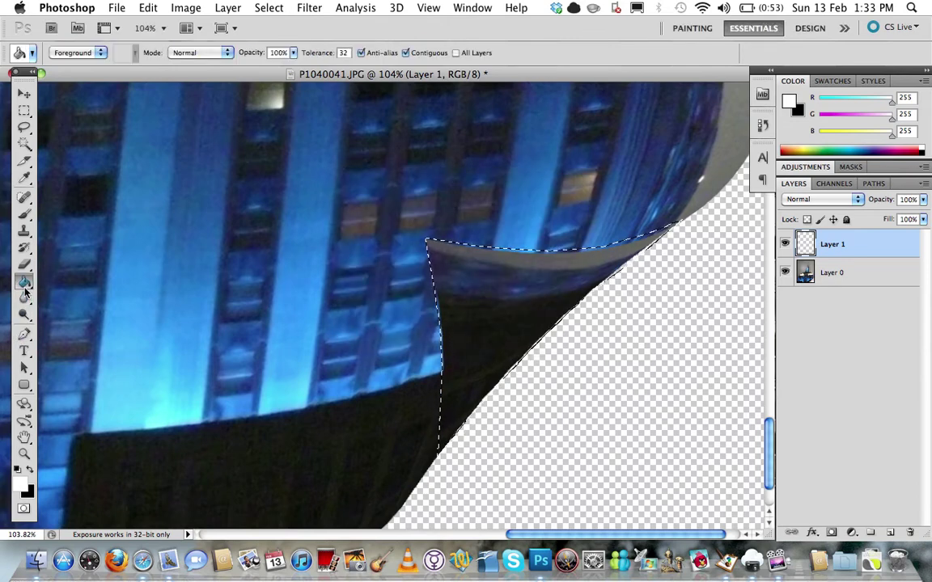
click(530, 279)
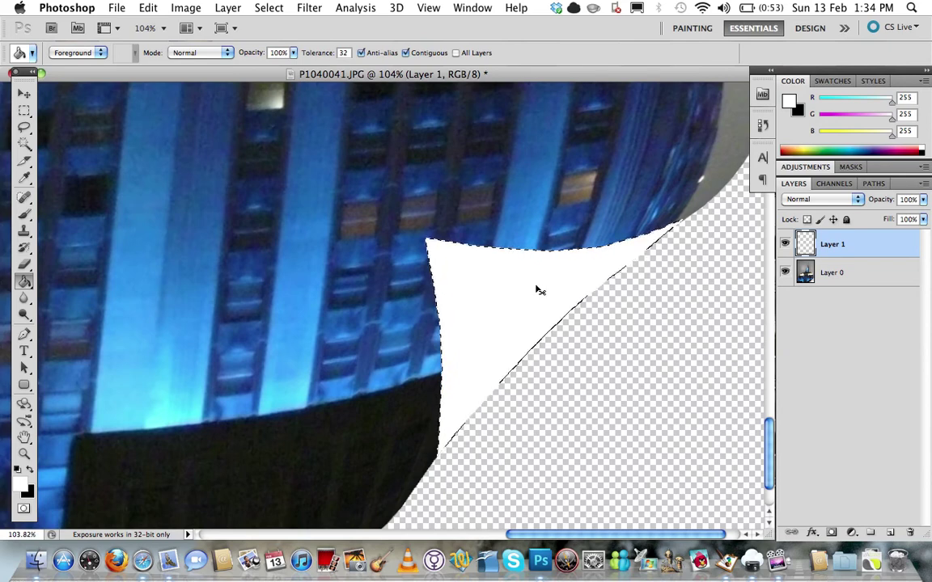
key(super+d)
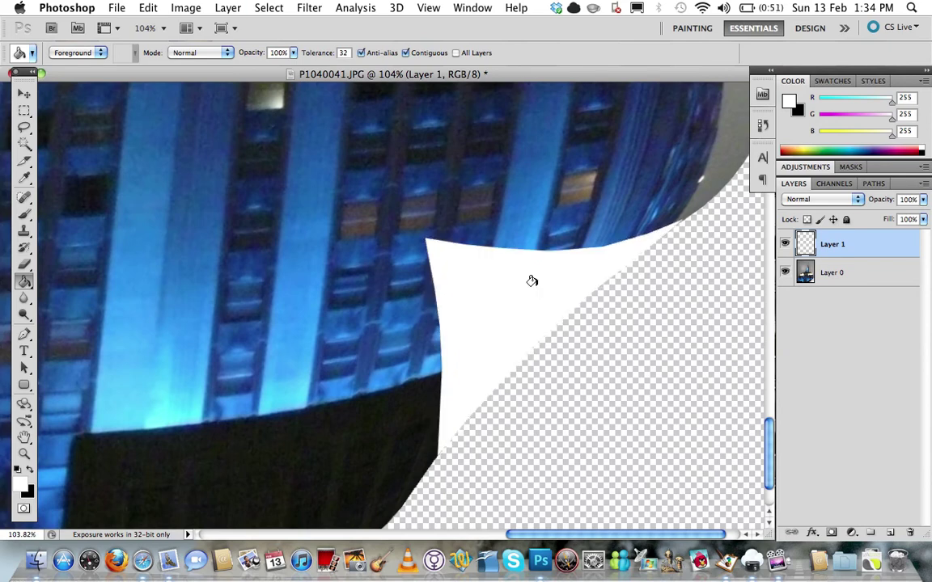
key(super+0)
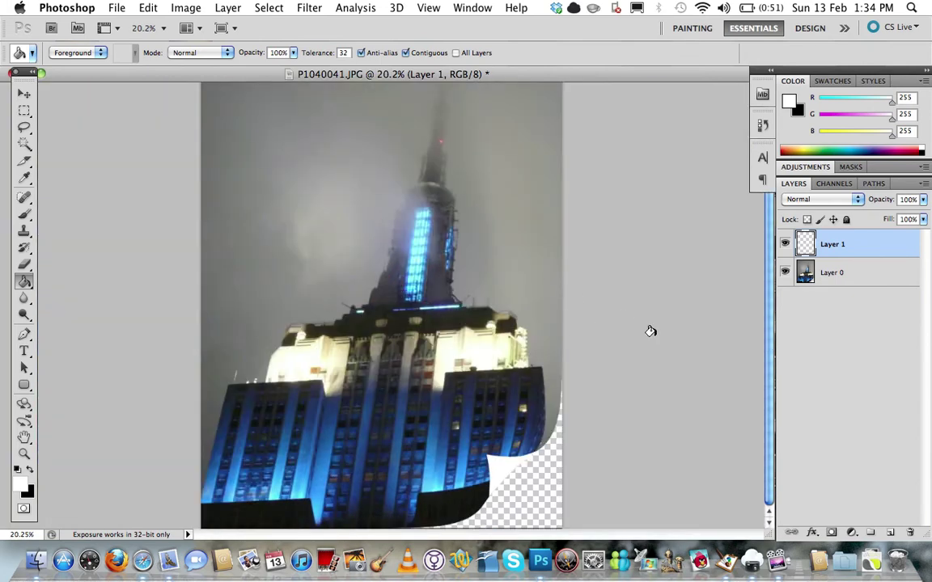
Step: Add a new Layer 2 and drag it beneath Layer 0
scroll(650, 331, up, 2)
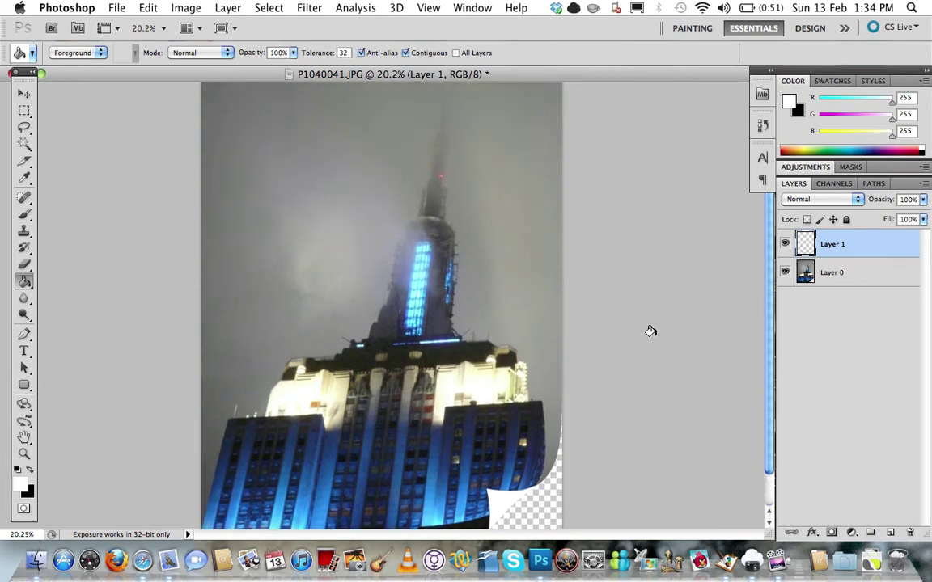
scroll(650, 332, down, 2)
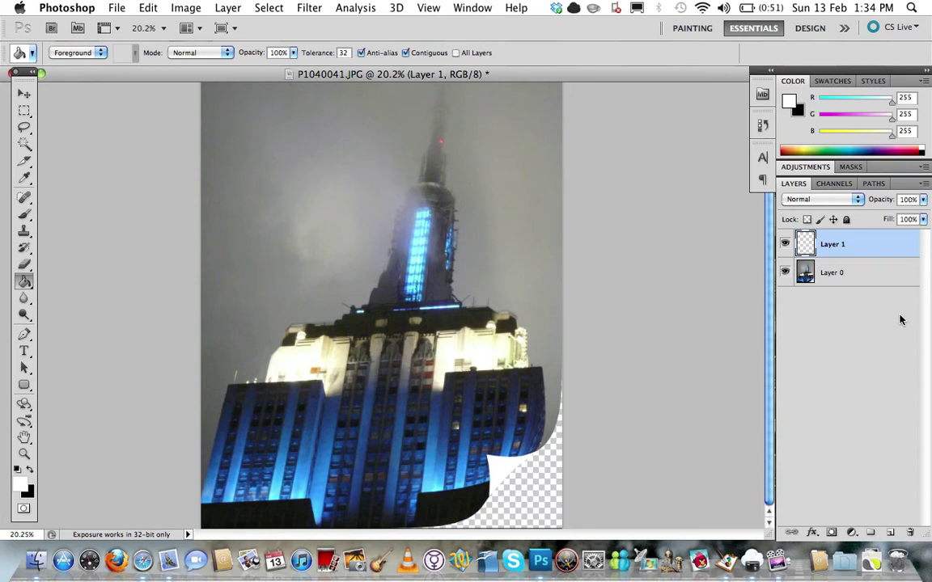
click(778, 306)
click(889, 532)
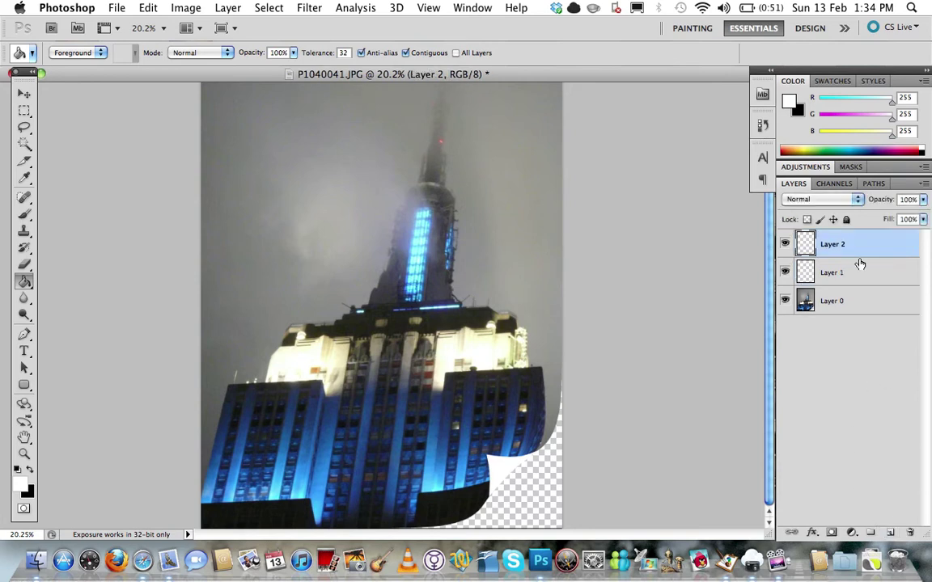
drag(854, 249, 808, 335)
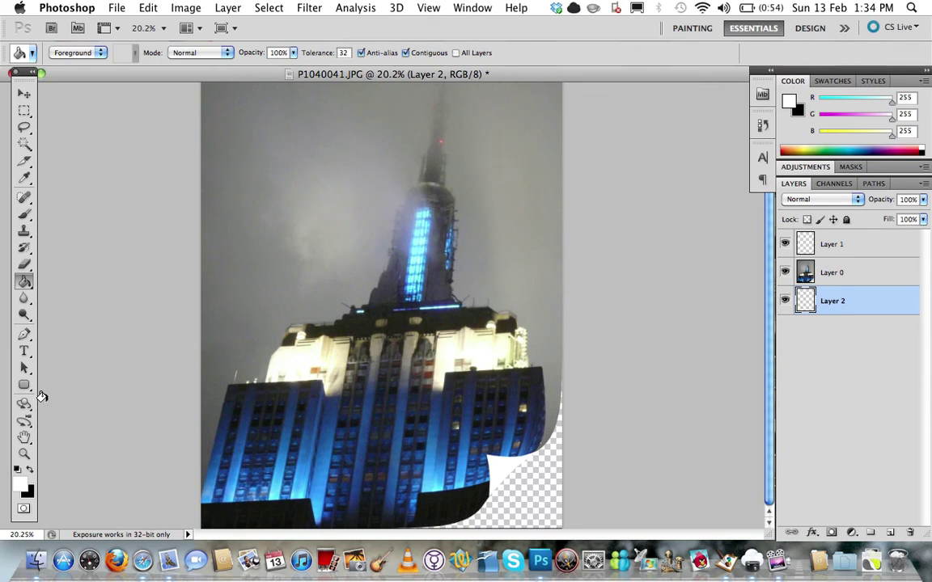
Step: Fill Layer 2 white with the Paint Bucket, verify by toggling its visibility, and select Layer 1
click(515, 498)
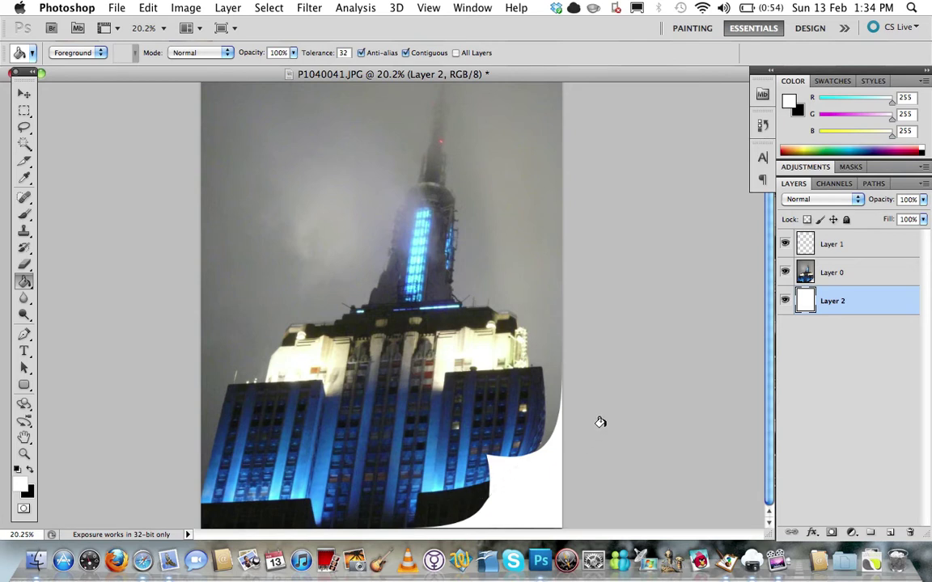
click(784, 301)
click(784, 301)
click(843, 246)
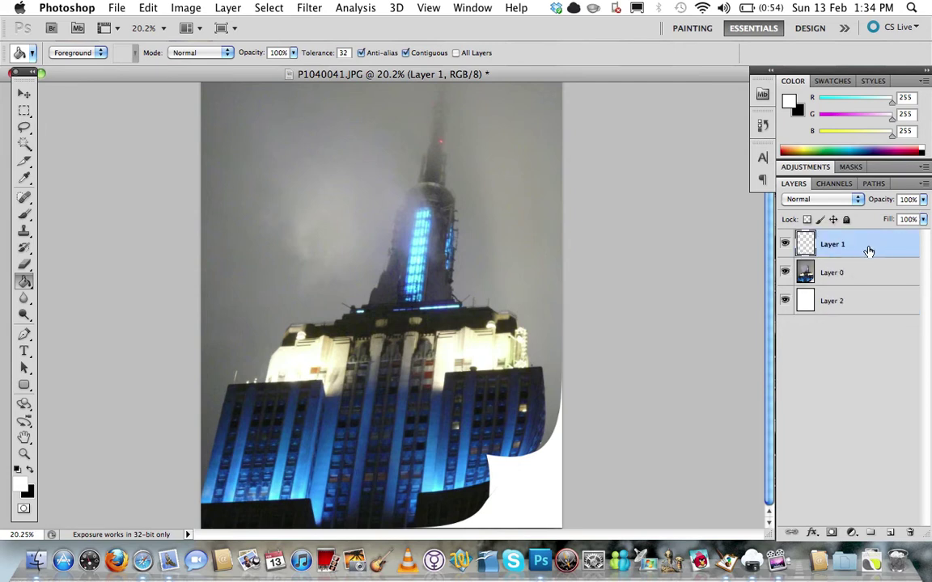
Step: In Layer 1's Blending Options, enable a black-to-white Gradient Overlay angled at 150°
right_click(827, 241)
click(738, 221)
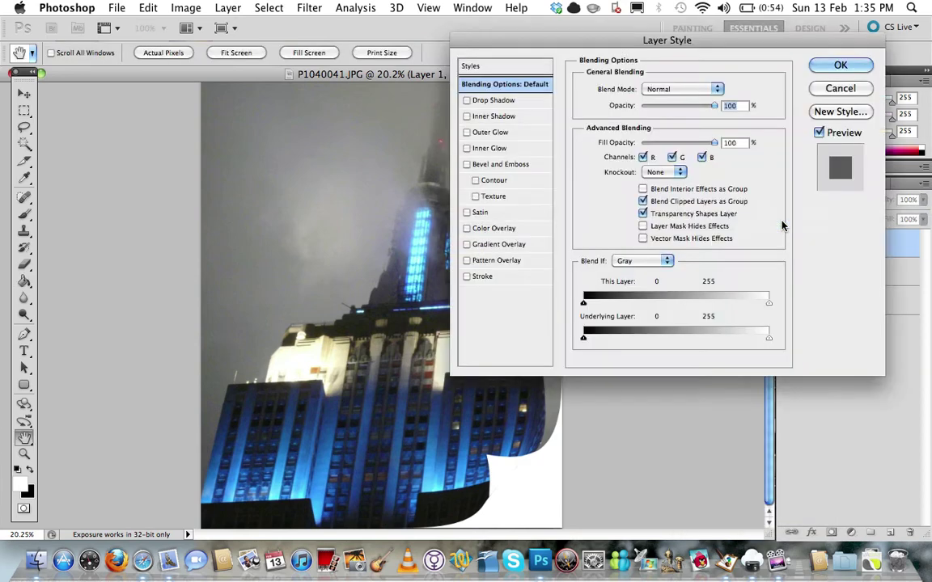
click(495, 244)
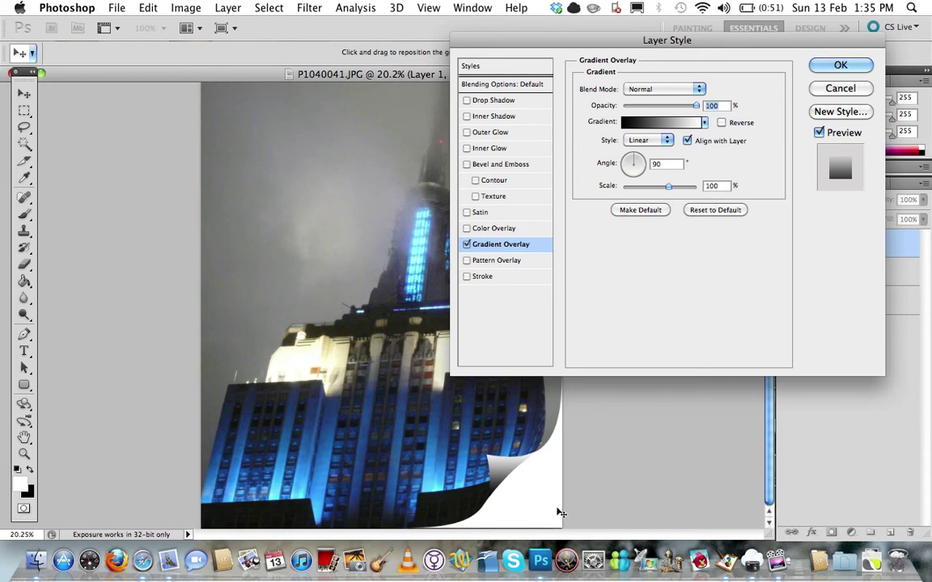
drag(633, 154, 612, 156)
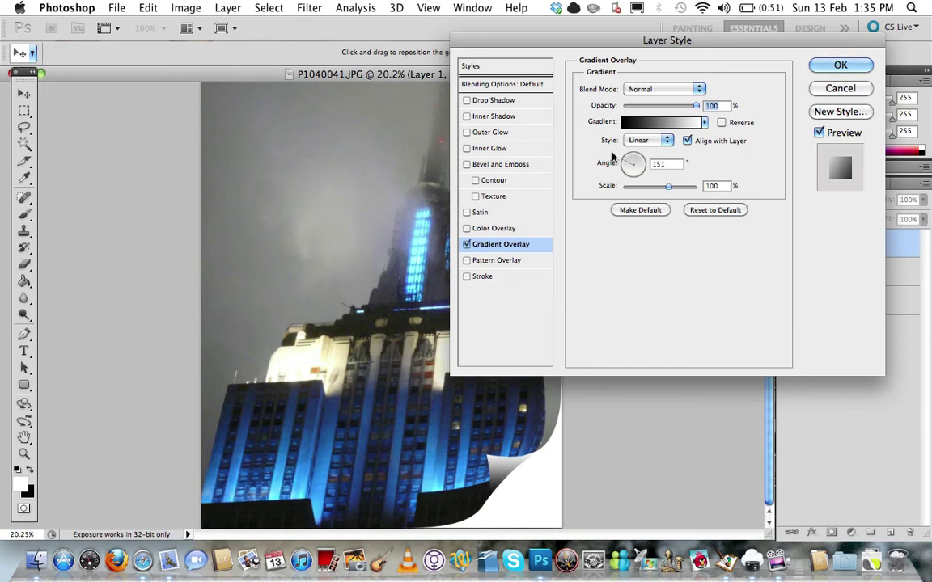
drag(613, 156, 612, 157)
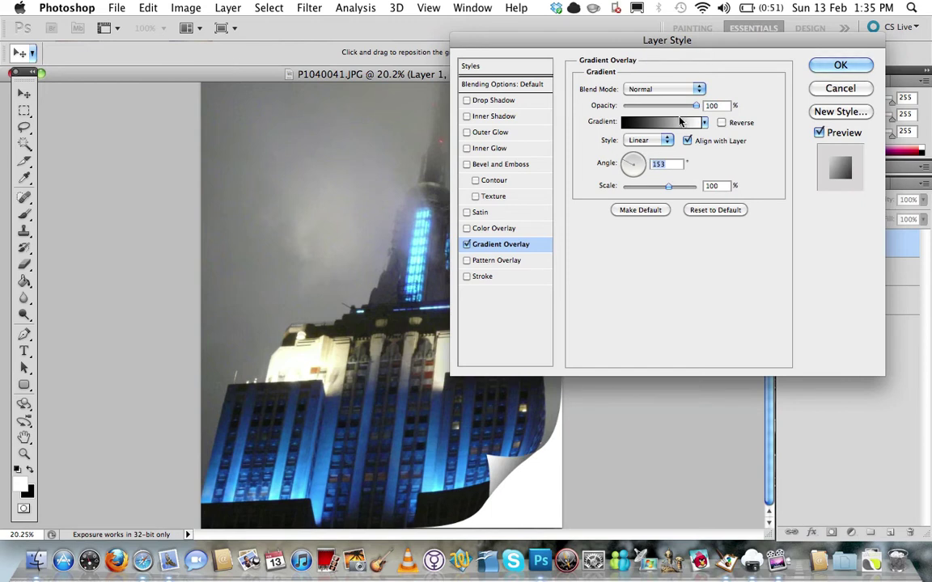
click(624, 163)
click(676, 124)
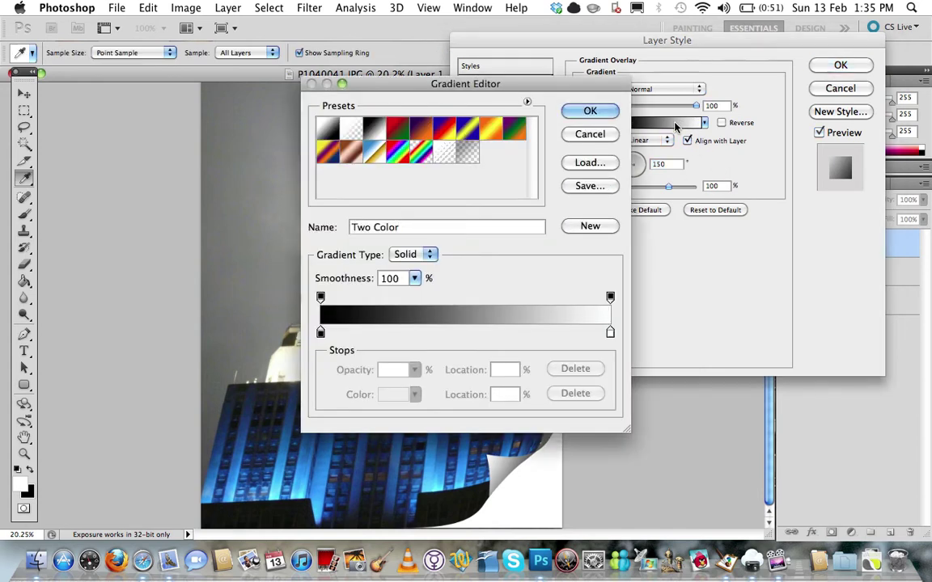
Step: Rearrange the gradient stops, adding one at 24% and moving the end stop to 76%
click(390, 333)
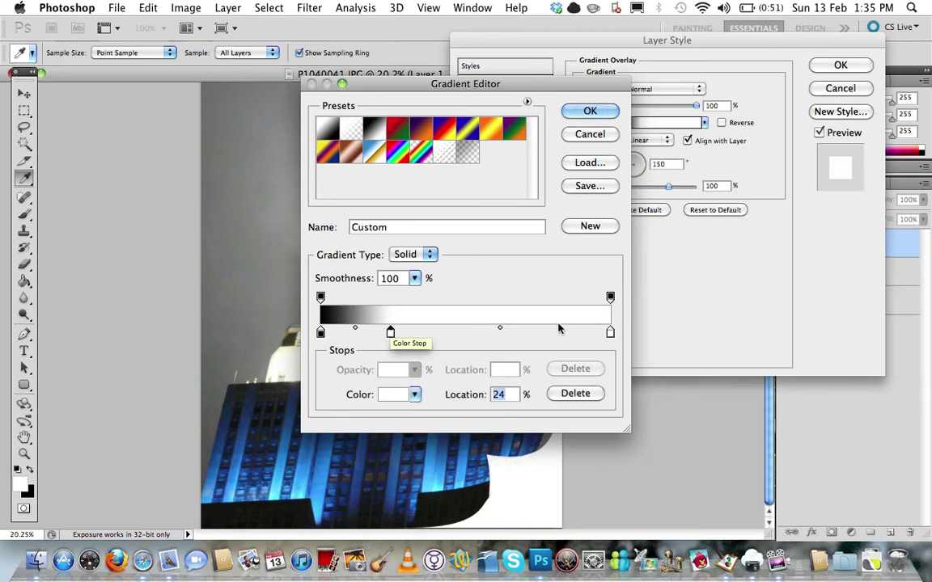
click(531, 332)
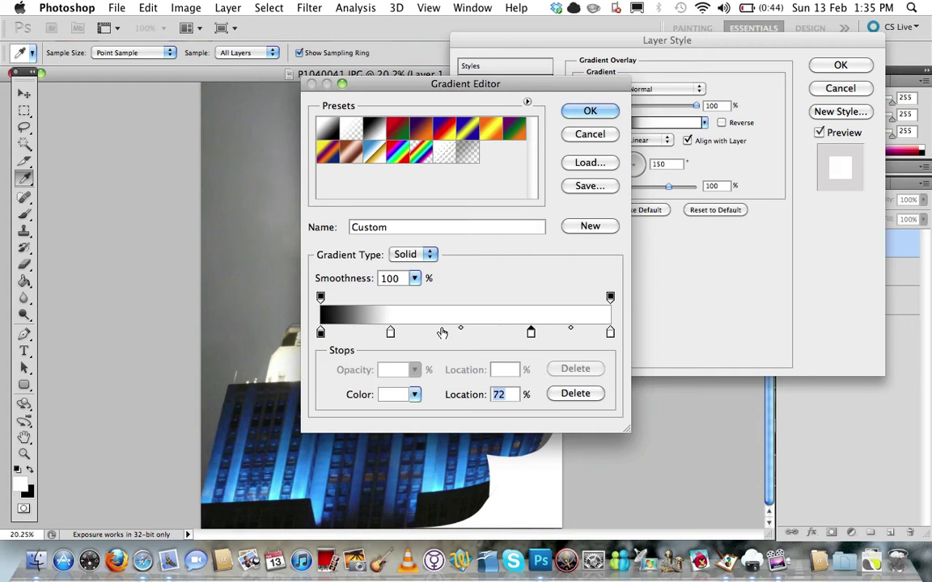
drag(610, 332, 586, 373)
drag(531, 333, 663, 348)
click(610, 333)
drag(610, 333, 536, 335)
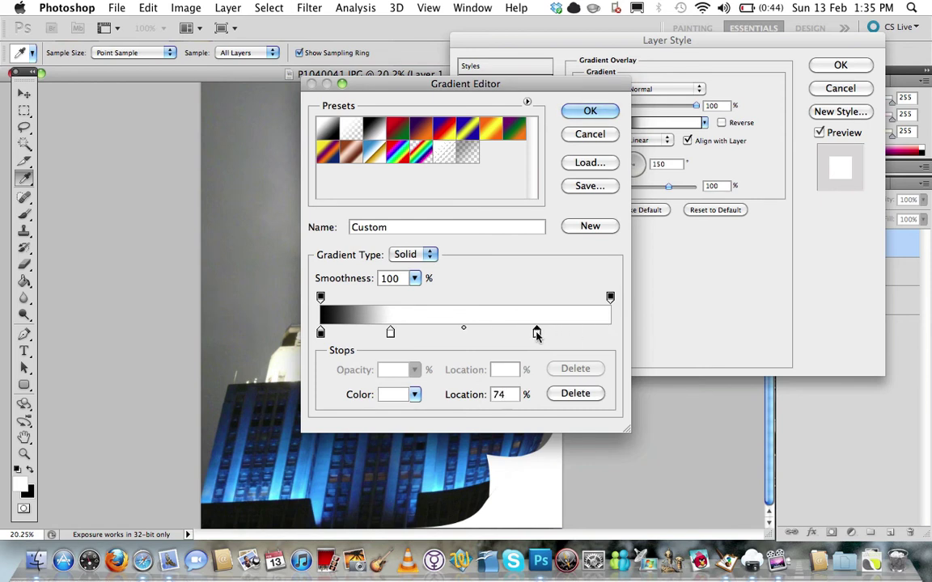
Step: Colour the 24% stop 919191 and apply the gradient overlay to the curl
double_click(390, 332)
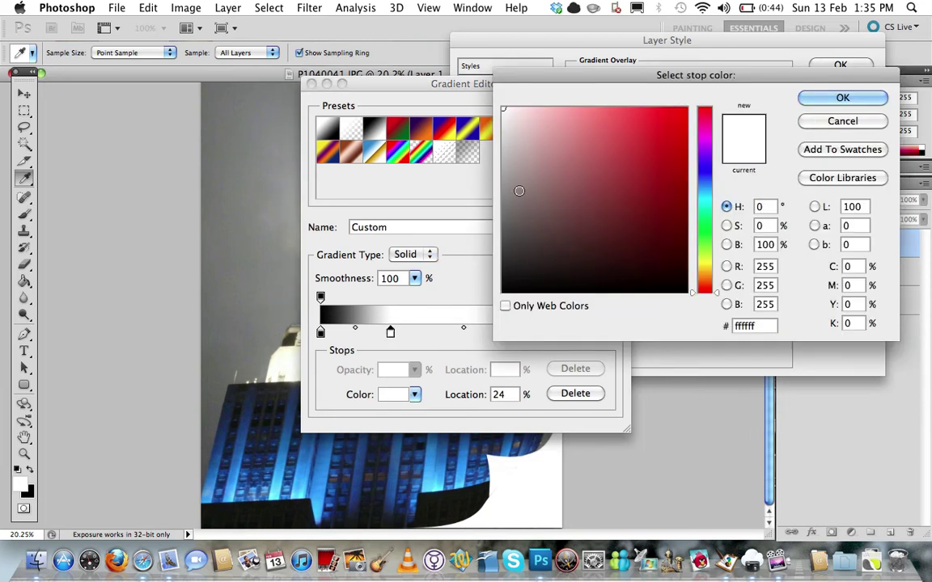
click(503, 159)
drag(503, 159, 502, 188)
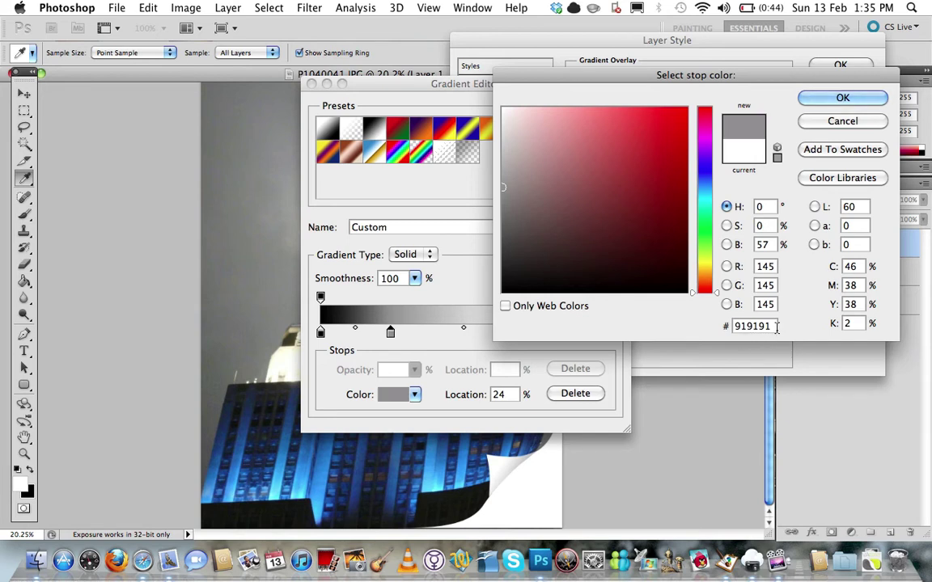
click(841, 98)
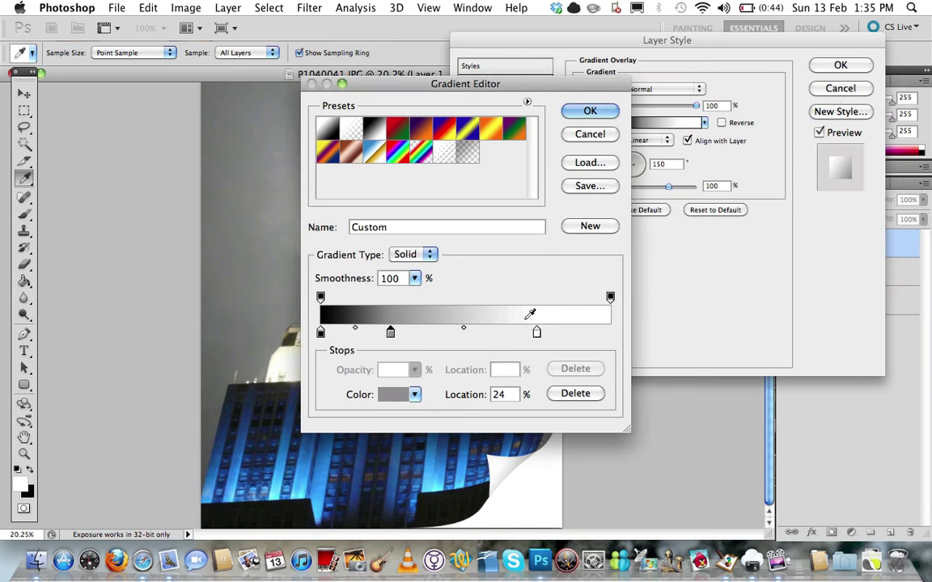
click(590, 111)
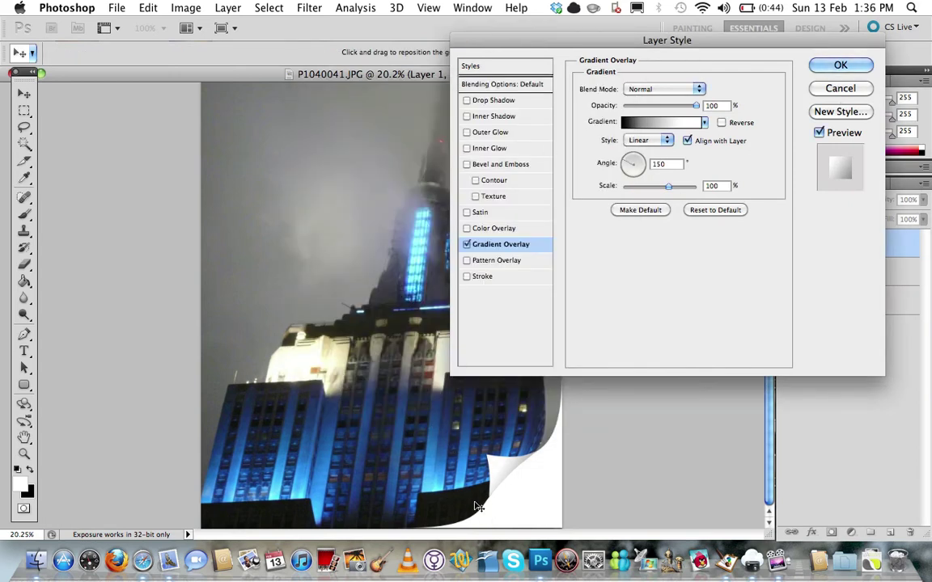
click(840, 65)
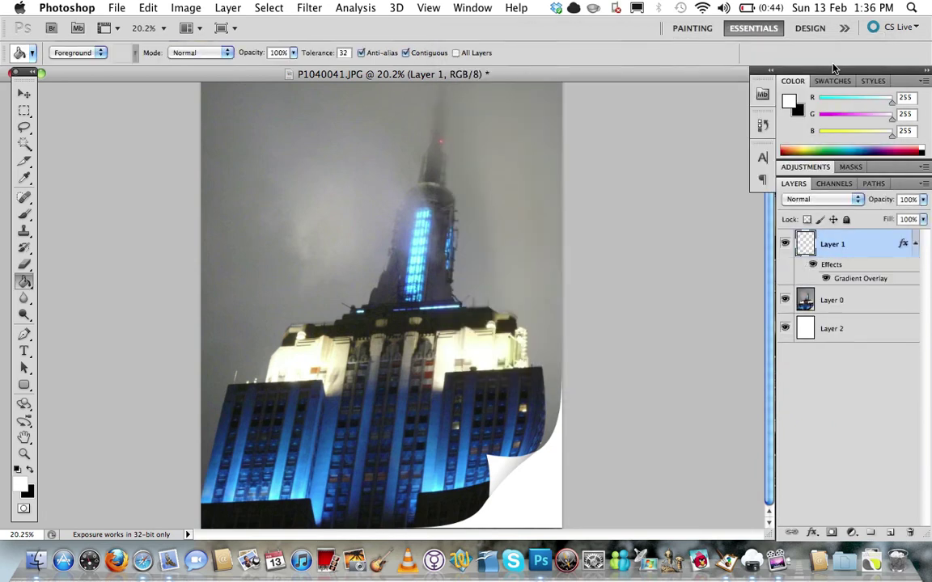
click(822, 300)
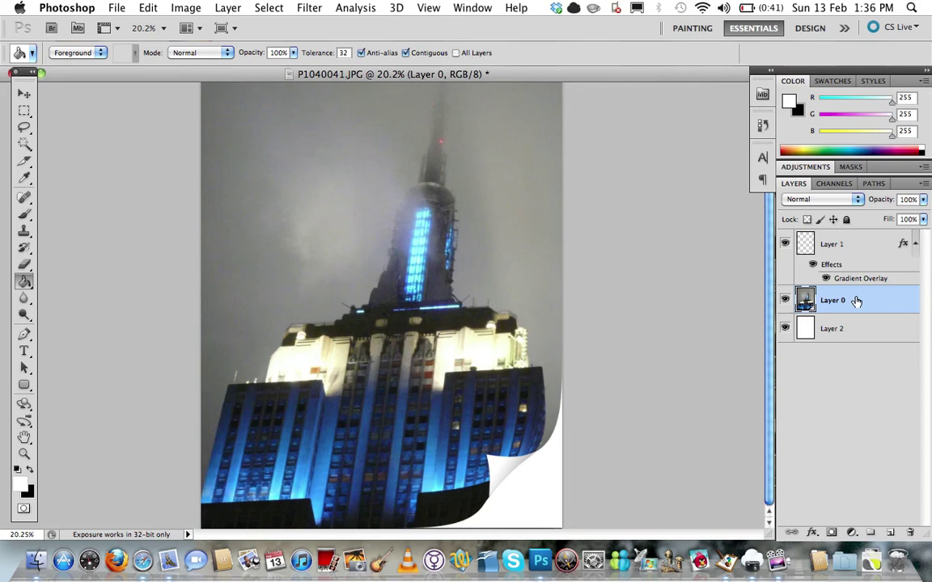
Step: Enable Drop Shadow on Layer 0: angle 150°, distance 23 px, size 122 px, opacity ~51%
right_click(806, 298)
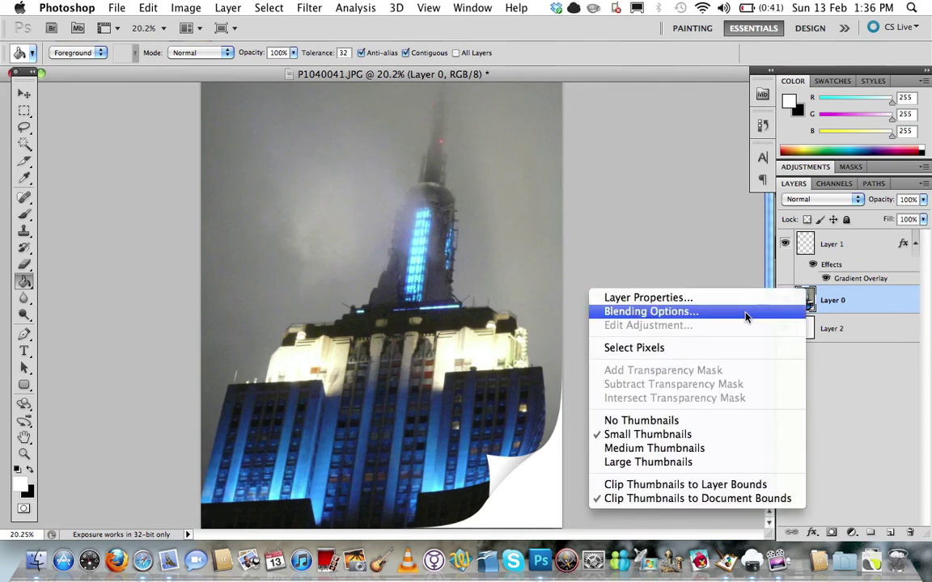
click(745, 314)
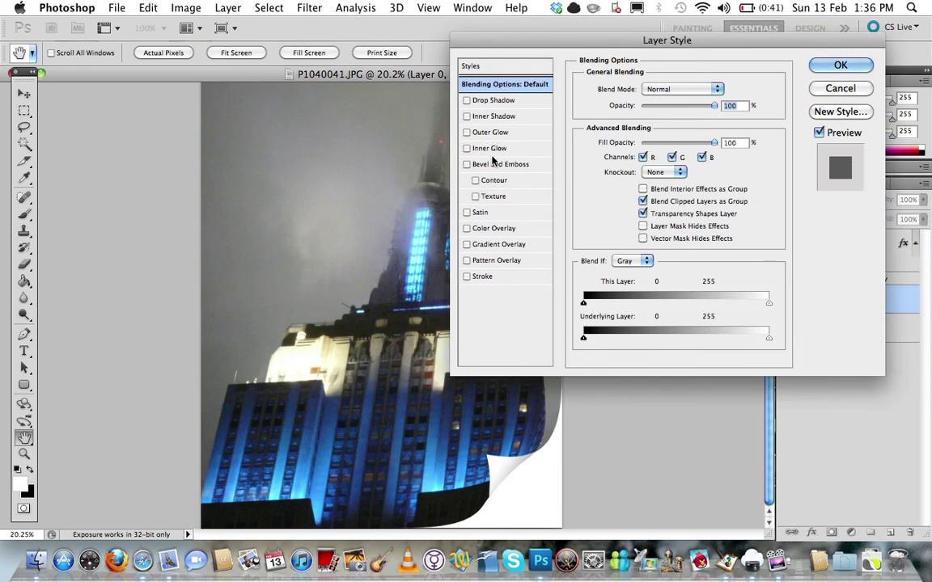
click(496, 101)
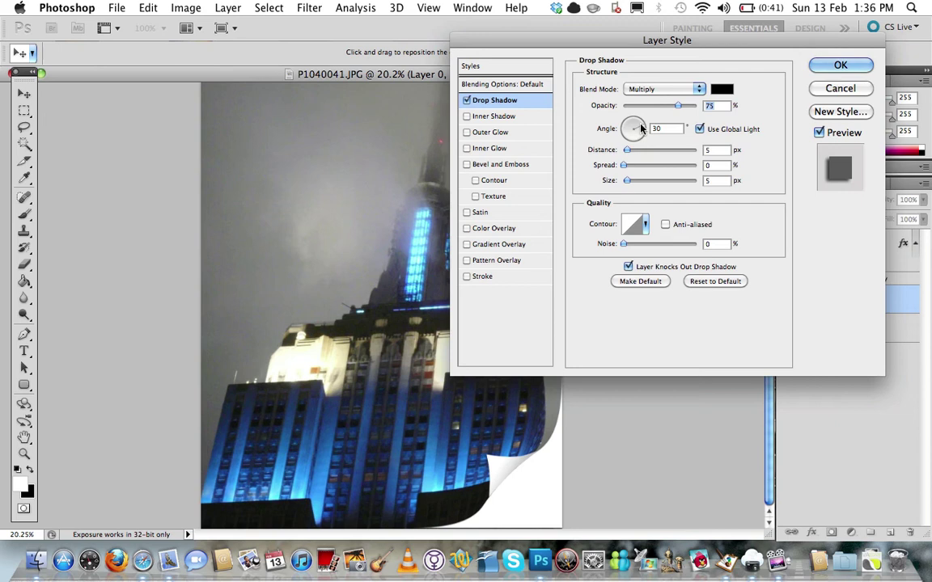
key(Tab)
text(150)
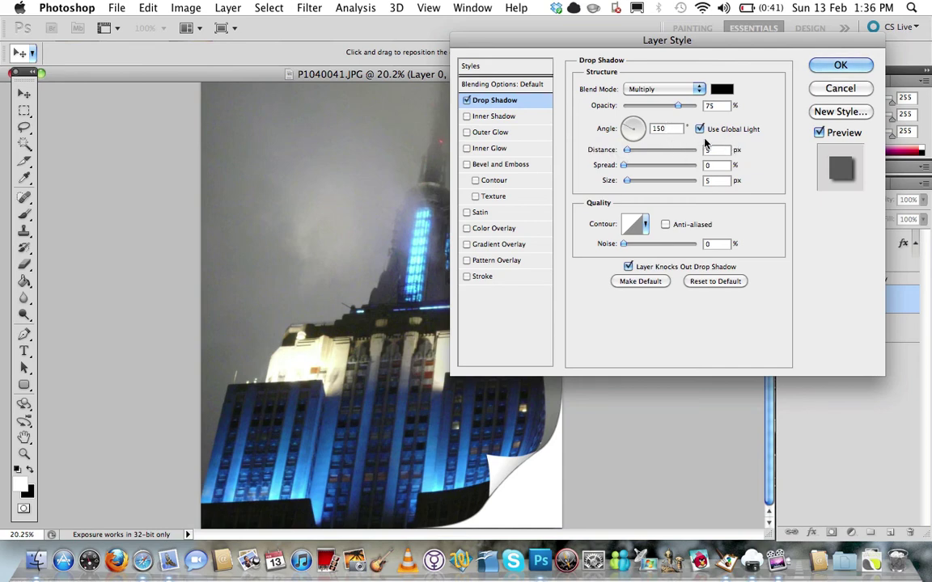
drag(629, 151, 640, 152)
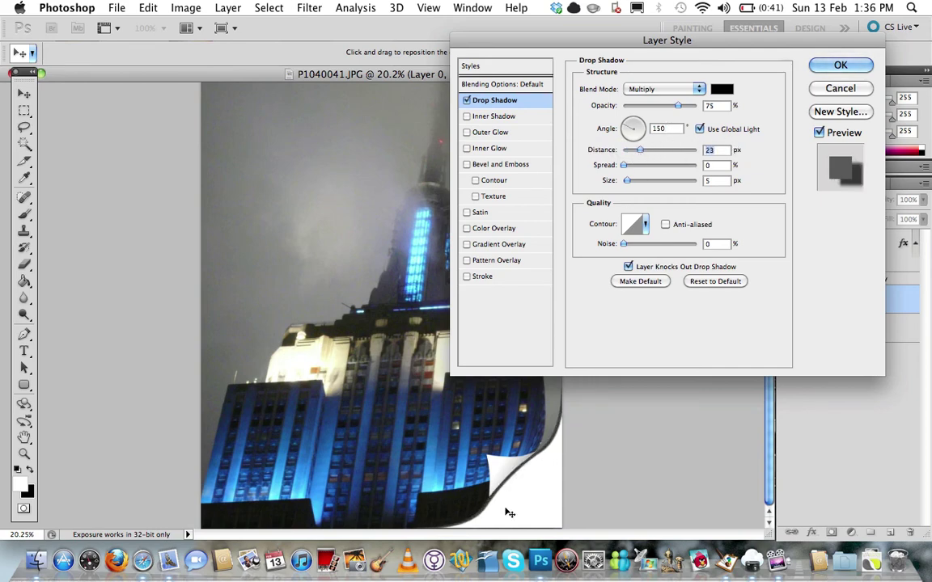
drag(628, 181, 660, 183)
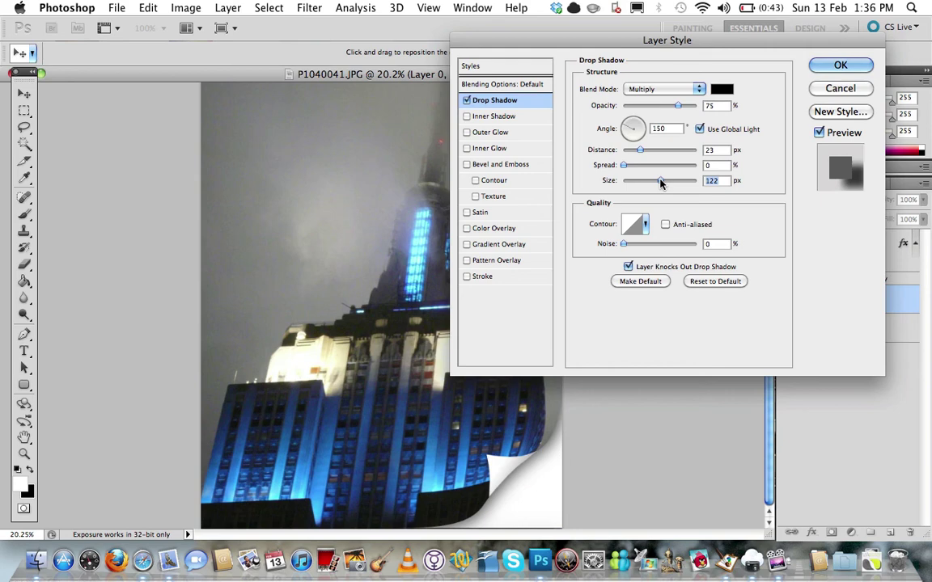
drag(678, 106, 661, 112)
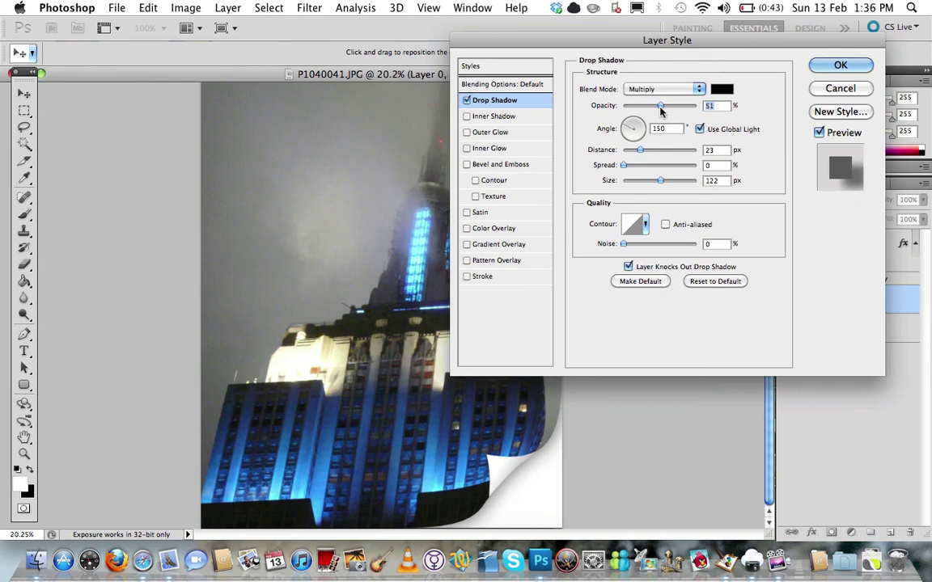
Step: Apply the drop shadow to the photo, then hide white Layer 2 to reveal transparency behind the curl
click(833, 67)
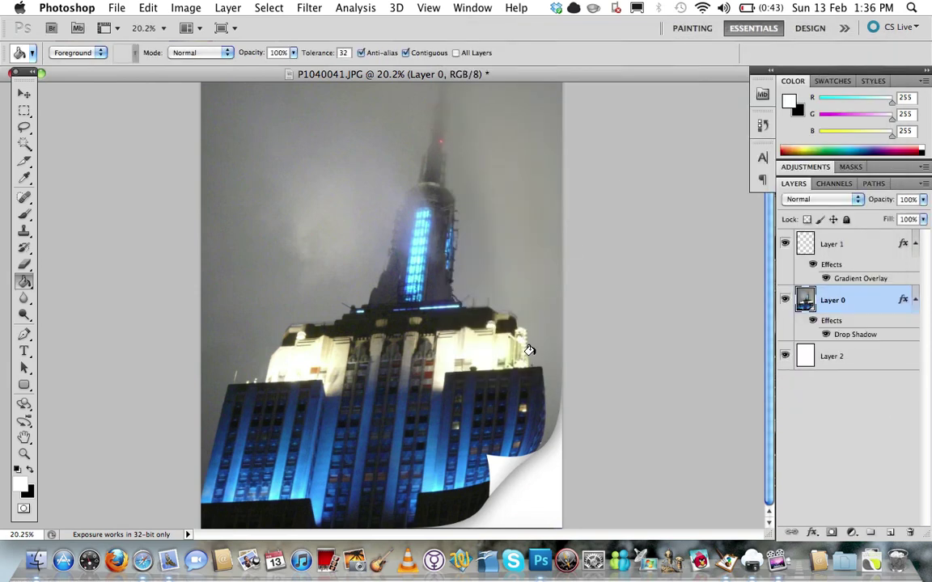
scroll(529, 349, down, 5)
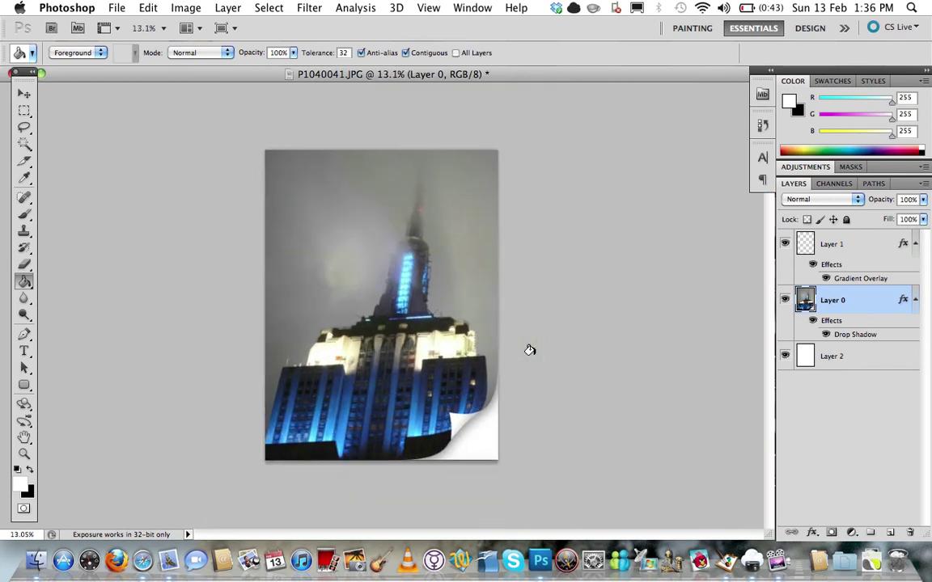
click(818, 364)
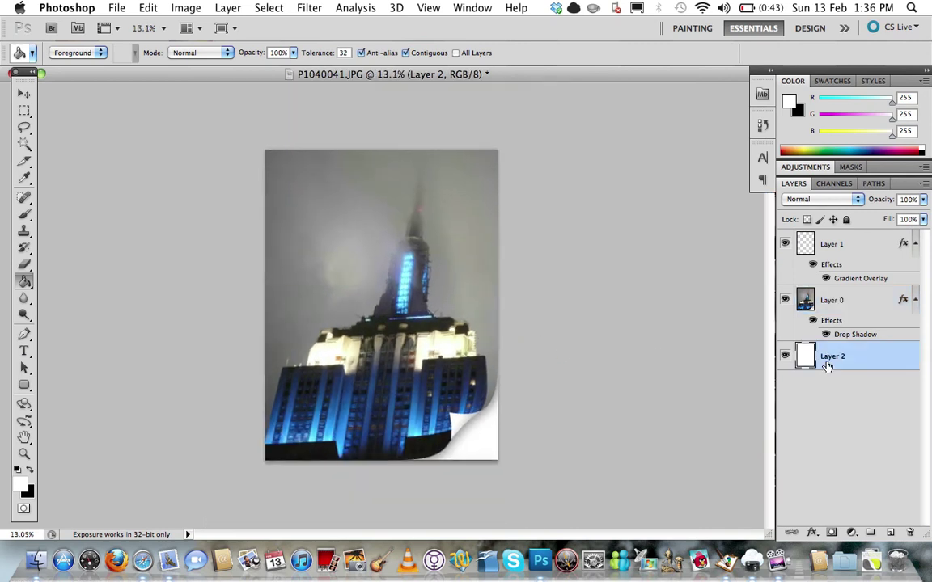
click(783, 356)
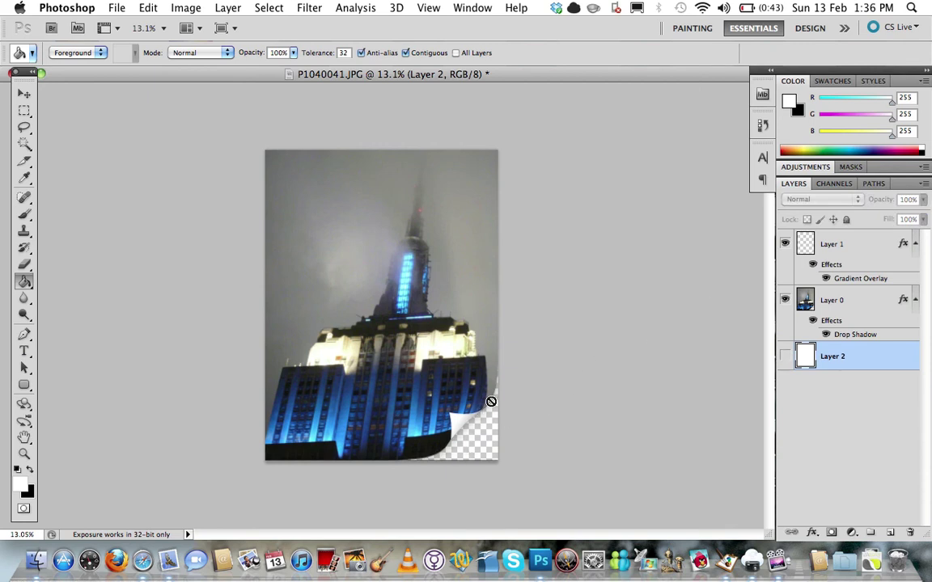
Step: Make white Layer 2 visible again so the curled corner sits on white
click(785, 357)
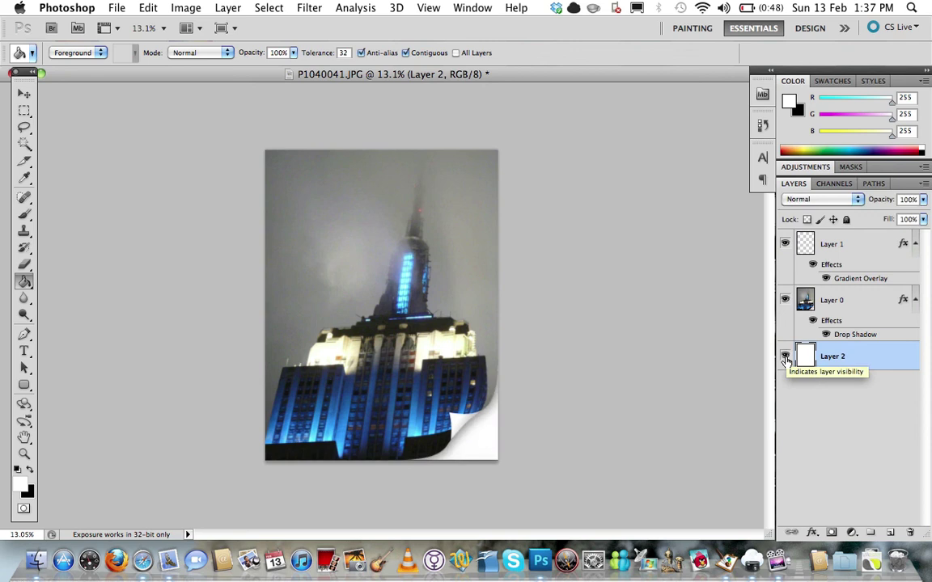